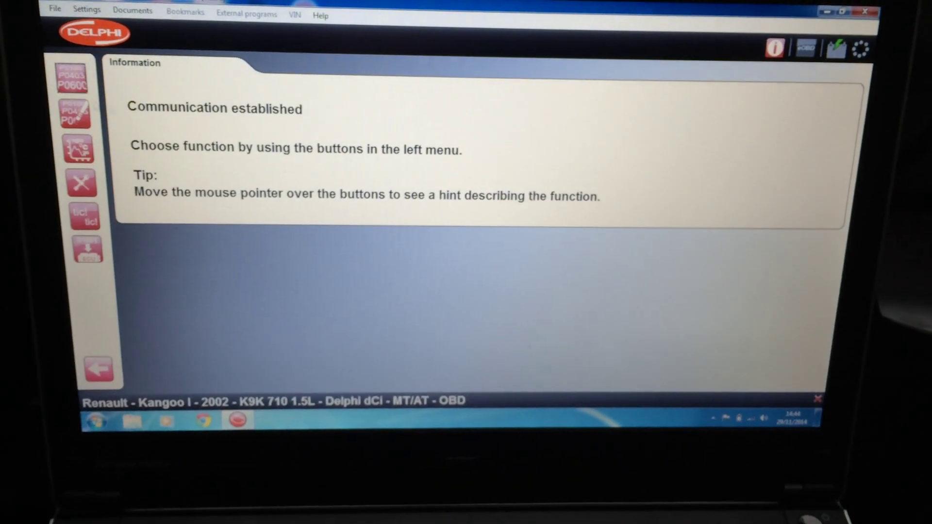
Read the engine ECU's stored fault codes: main relay, cylinder 1 combustion, and preheater plugs
{"action": "left_click", "coordinate": [73, 78]}
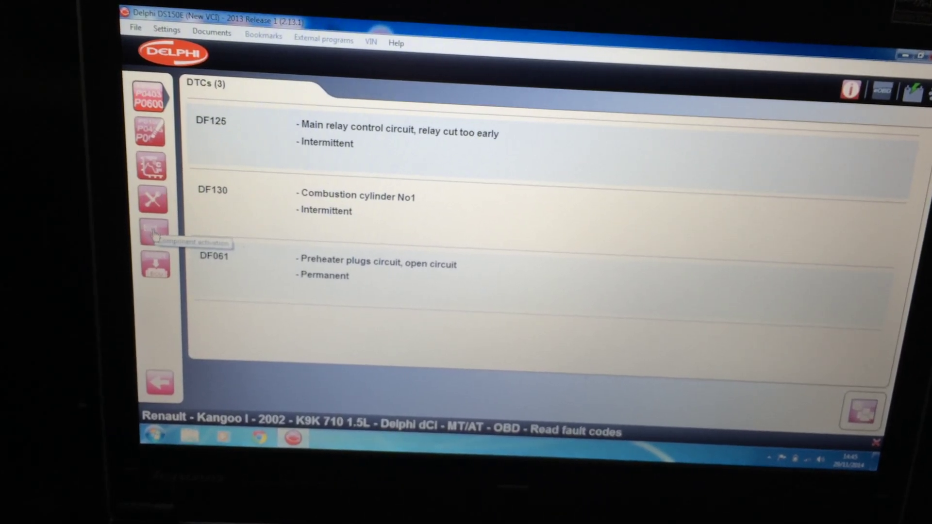
Open the Write to ECU function after reviewing DF125, DF130 and DF061
{"action": "left_click", "coordinate": [158, 264]}
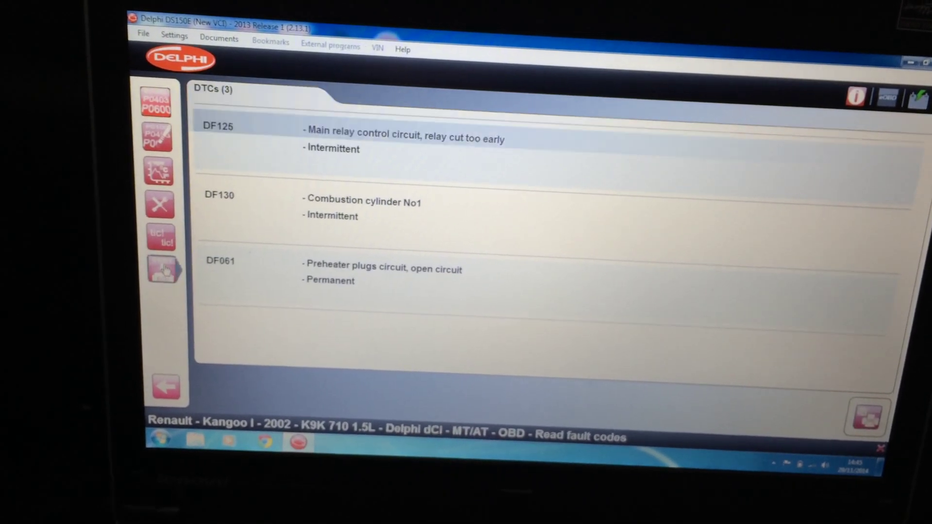
Write injector code 2c39da5f2a08d0a7 for cylinder 1, fixing a typo, and acknowledge success
{"action": "left_click", "coordinate": [278, 150]}
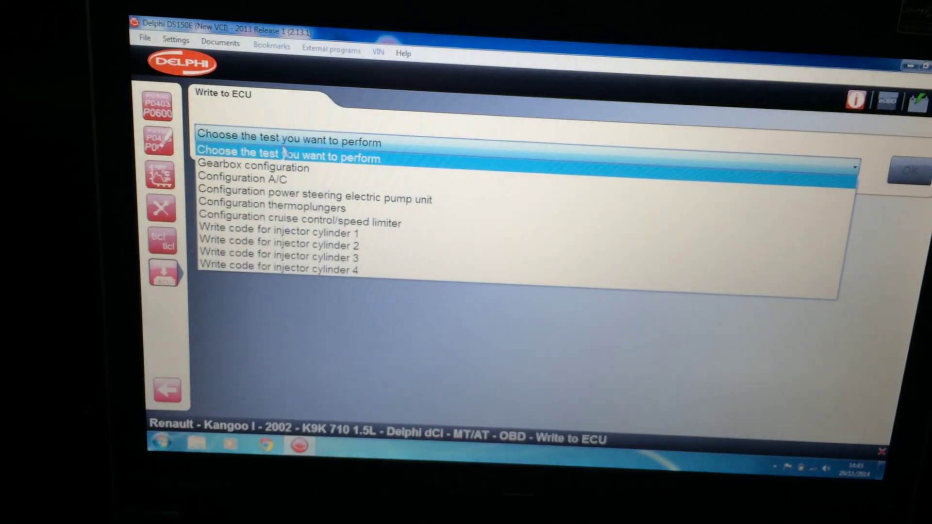
{"action": "left_click", "coordinate": [302, 232]}
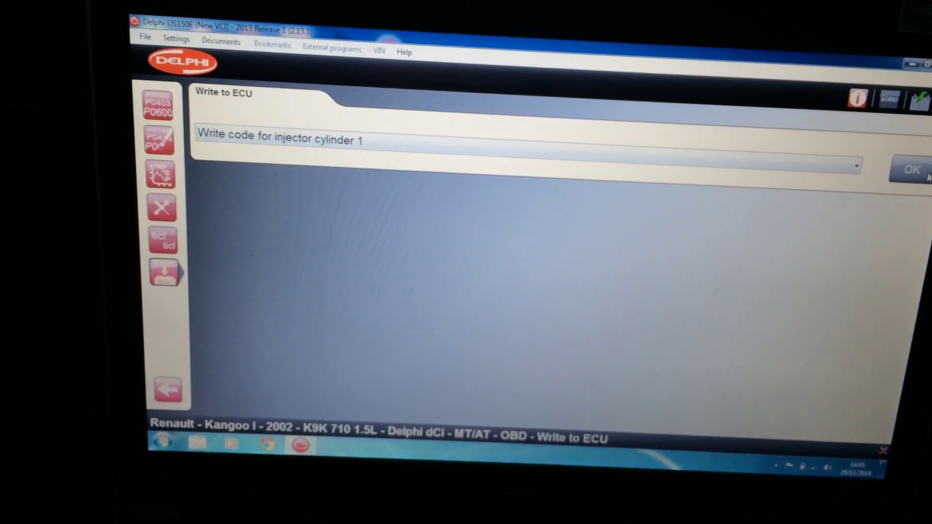
{"action": "left_click", "coordinate": [927, 171]}
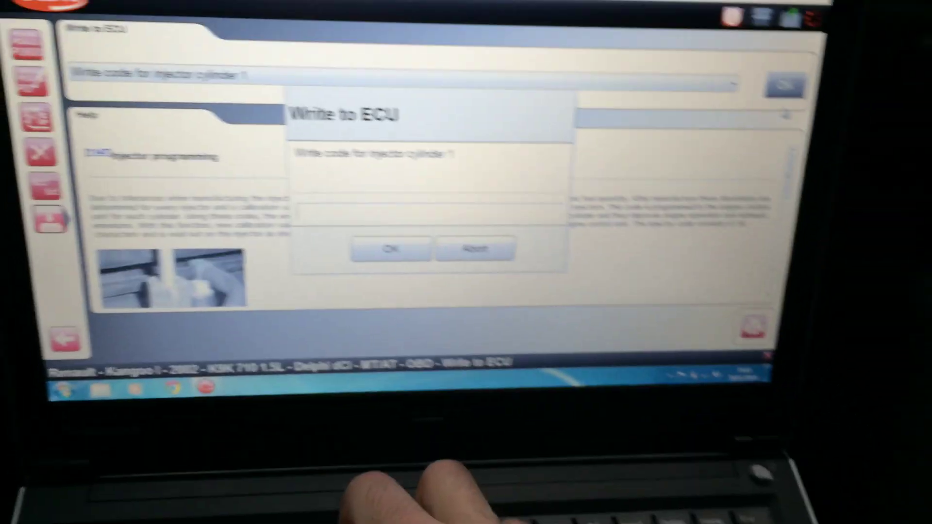
{"action": "type", "text": "2c3"}
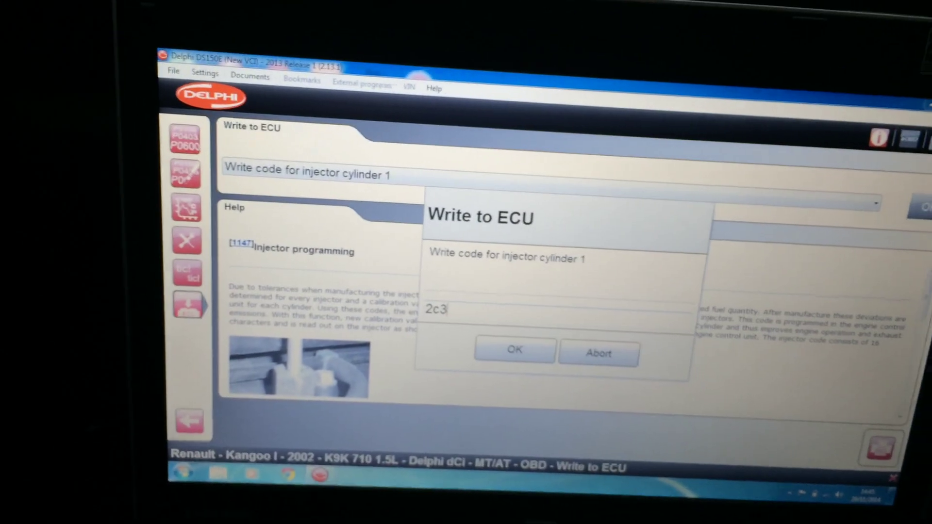
{"action": "type", "text": "9d"}
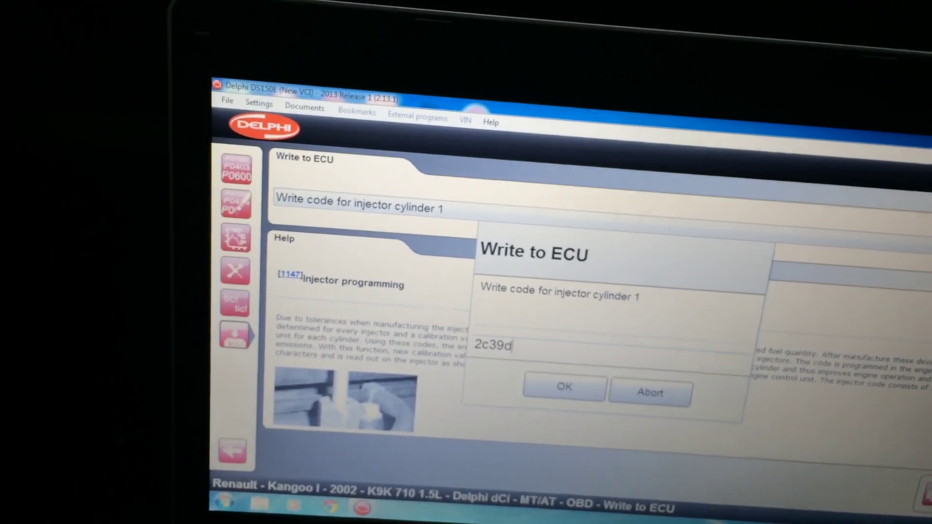
{"action": "type", "text": "a"}
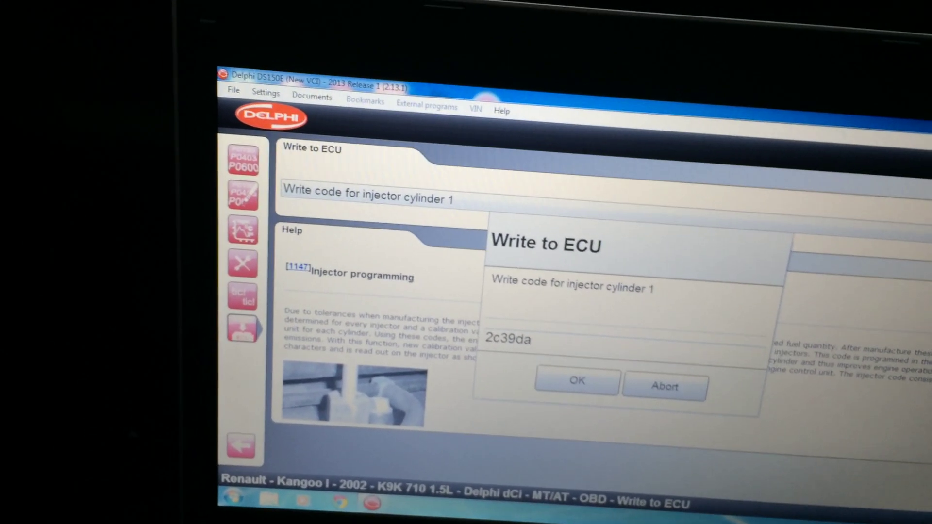
{"action": "type", "text": "5f2a08"}
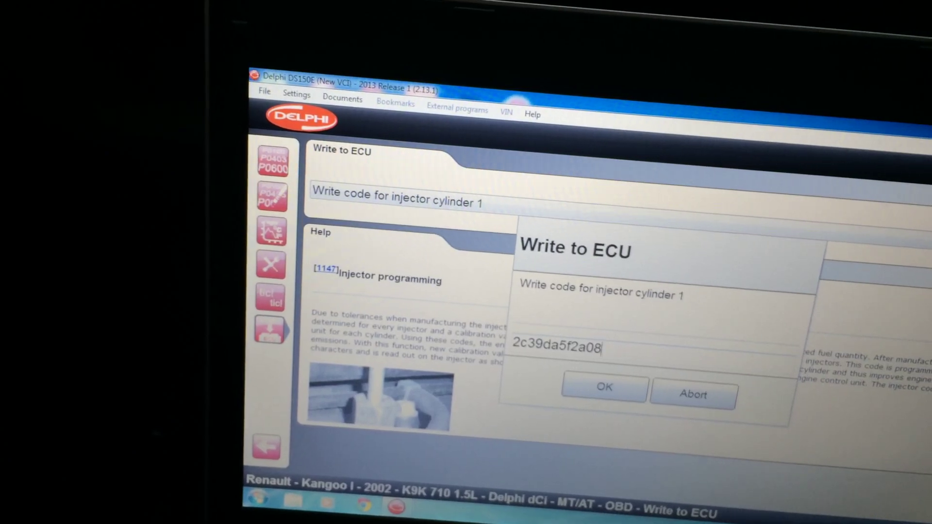
{"action": "type", "text": "do"}
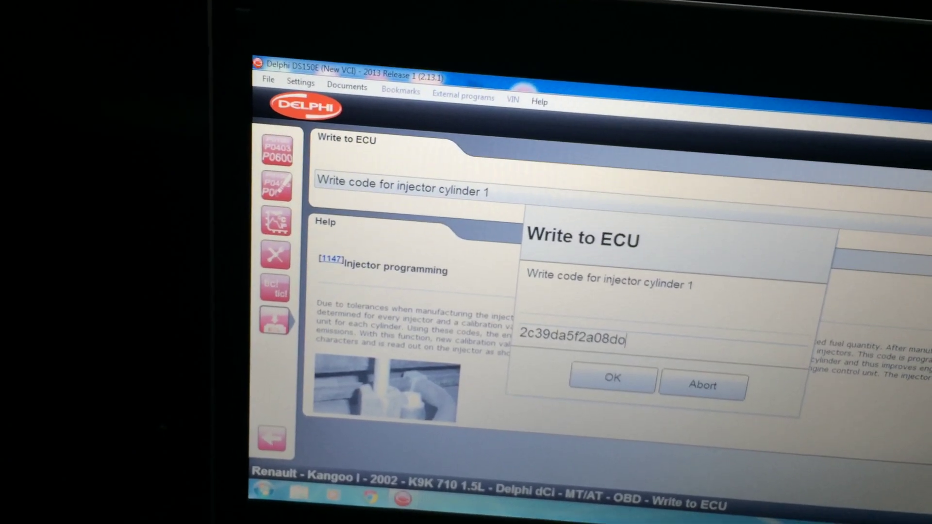
{"action": "key", "text": "BackSpace"}
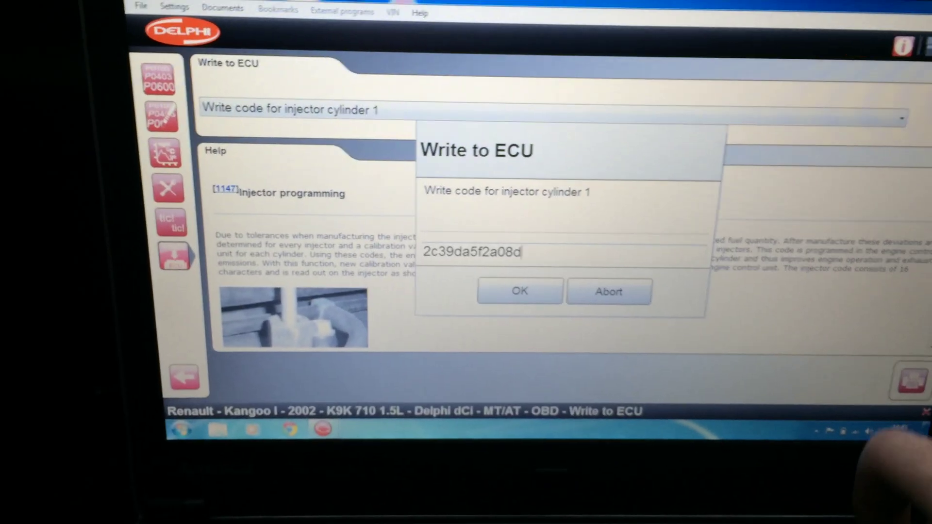
{"action": "type", "text": "0"}
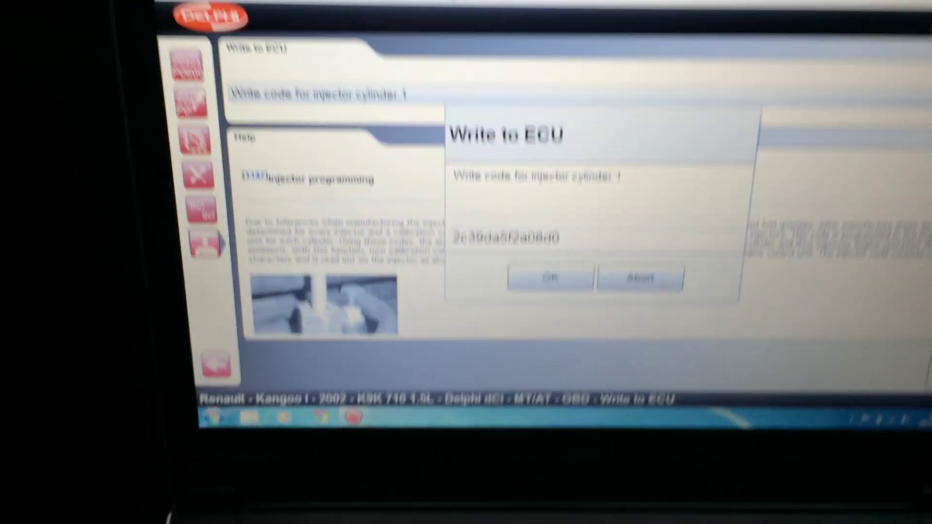
{"action": "type", "text": "a7"}
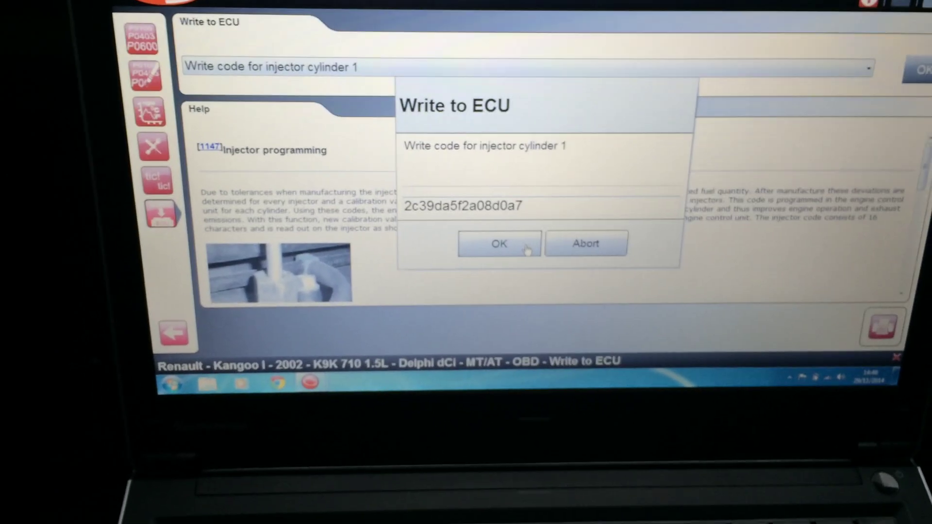
{"action": "left_click", "coordinate": [519, 240]}
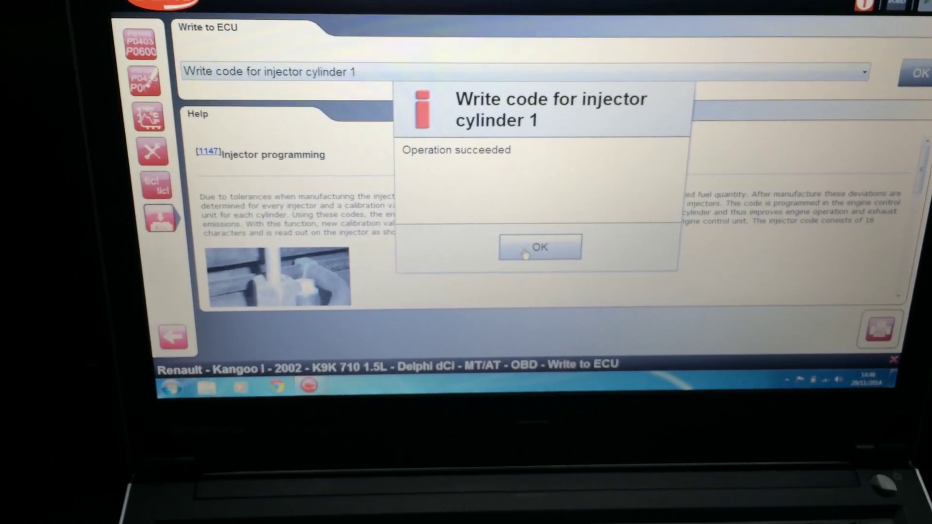
{"action": "left_click", "coordinate": [521, 252]}
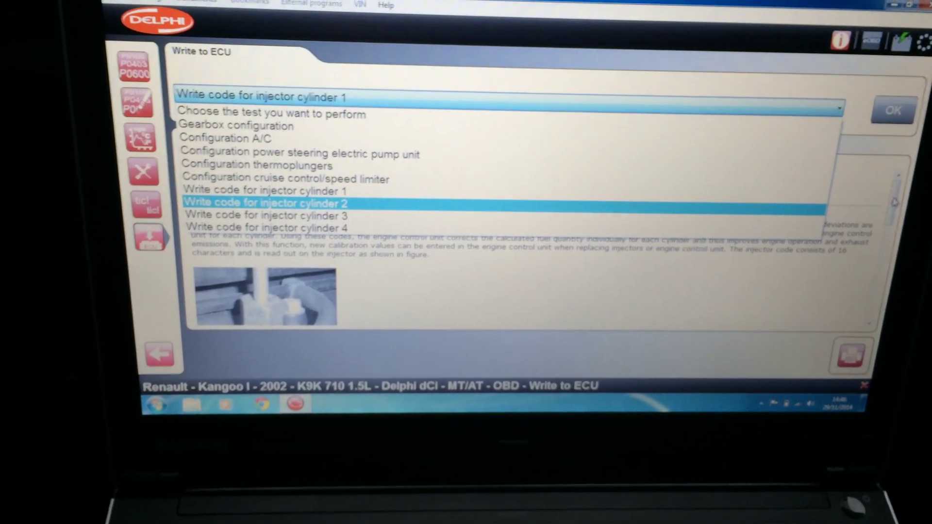
Close the test list with cylinder 1 kept, showing its injector programming help
{"action": "left_click", "coordinate": [878, 197]}
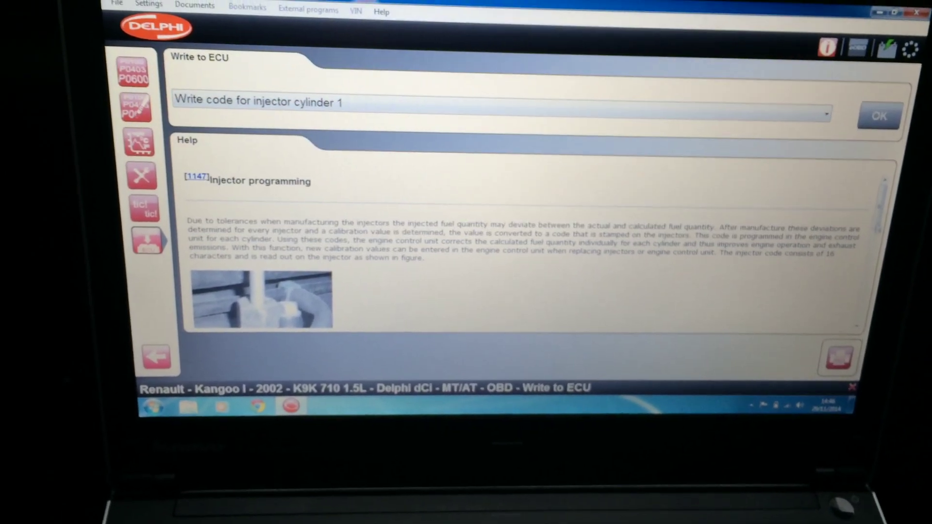
{"action": "scroll", "coordinate": [877, 196], "scroll_direction": "down", "scroll_amount": 3}
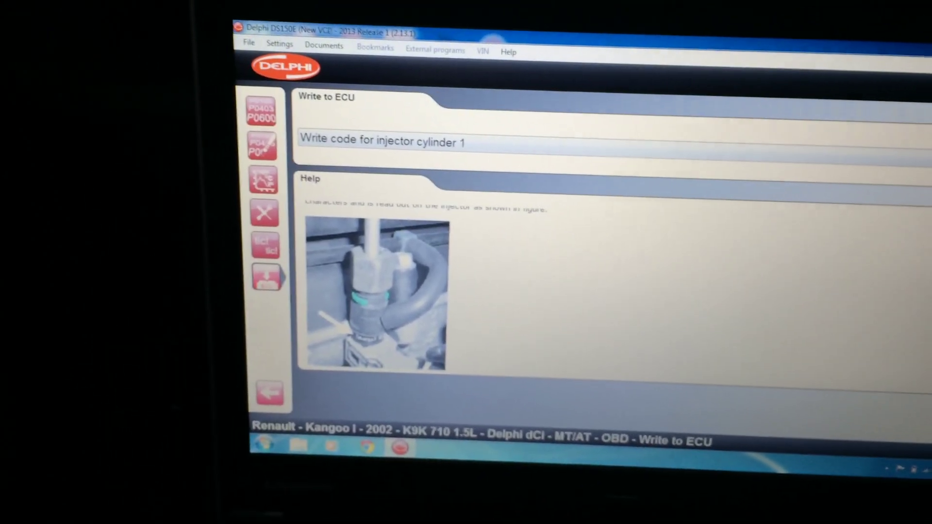
{"action": "scroll", "coordinate": [583, 292], "scroll_direction": "down", "scroll_amount": 2}
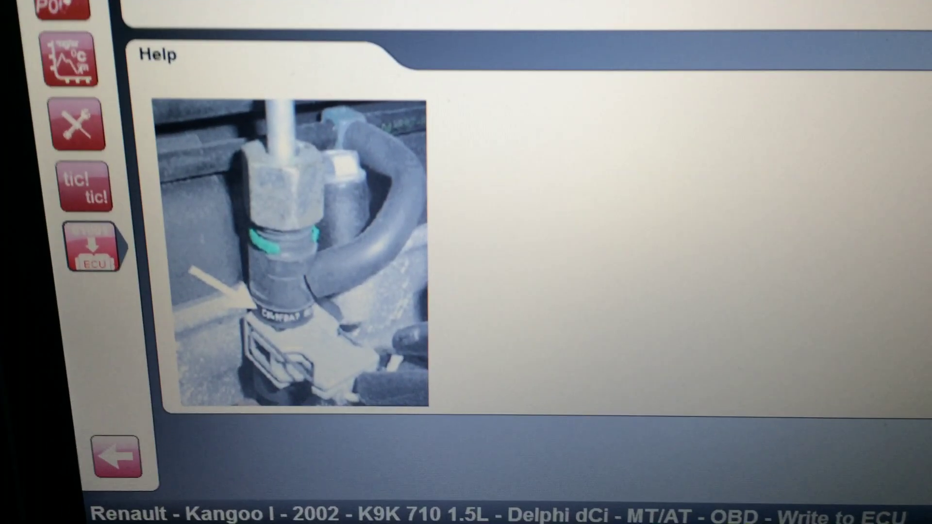
{"action": "scroll", "coordinate": [510, 262], "scroll_direction": "down", "scroll_amount": 2}
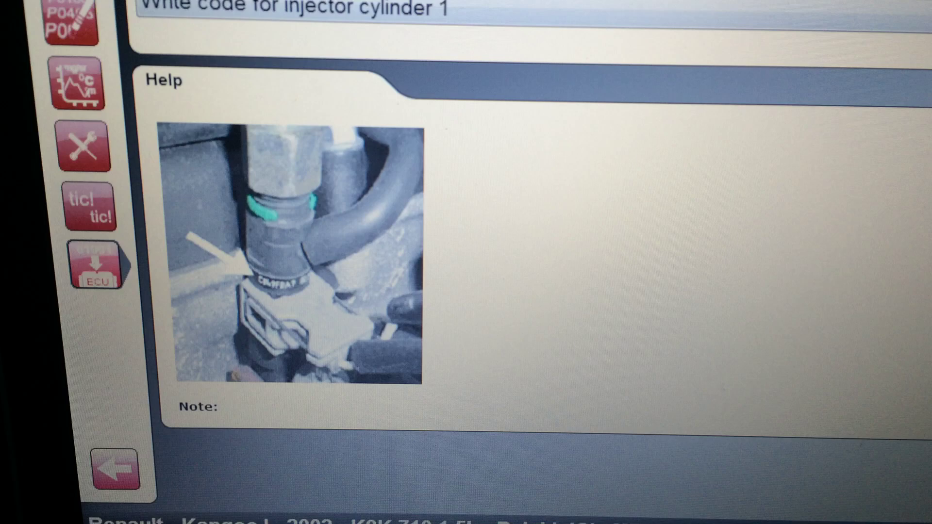
{"action": "scroll", "coordinate": [510, 262], "scroll_direction": "down", "scroll_amount": 3}
{"action": "scroll", "coordinate": [510, 276], "scroll_direction": "down", "scroll_amount": 1}
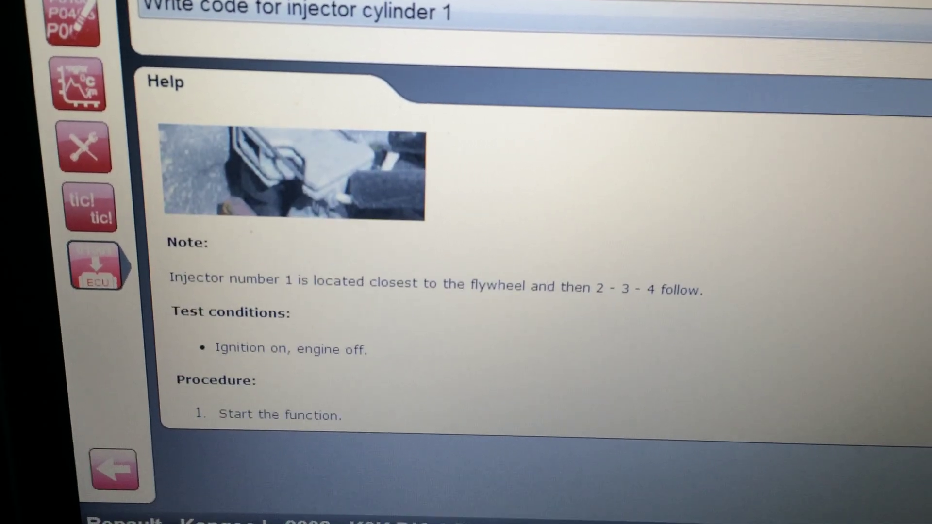
{"action": "scroll", "coordinate": [510, 277], "scroll_direction": "down", "scroll_amount": 1}
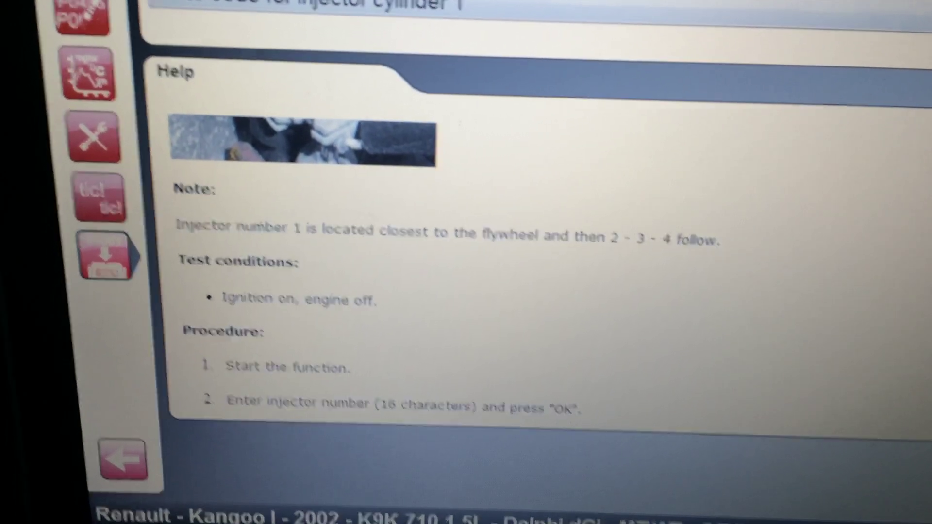
{"action": "scroll", "coordinate": [510, 262], "scroll_direction": "down", "scroll_amount": 2}
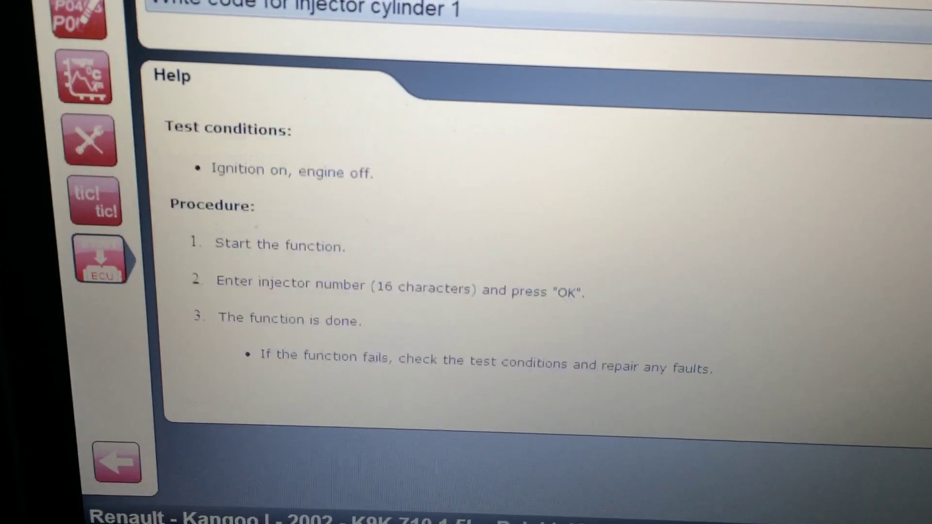
{"action": "scroll", "coordinate": [510, 277], "scroll_direction": "up", "scroll_amount": 3}
{"action": "scroll", "coordinate": [510, 277], "scroll_direction": "up", "scroll_amount": 2}
{"action": "scroll", "coordinate": [510, 277], "scroll_direction": "up", "scroll_amount": 2}
{"action": "scroll", "coordinate": [510, 277], "scroll_direction": "up", "scroll_amount": 2}
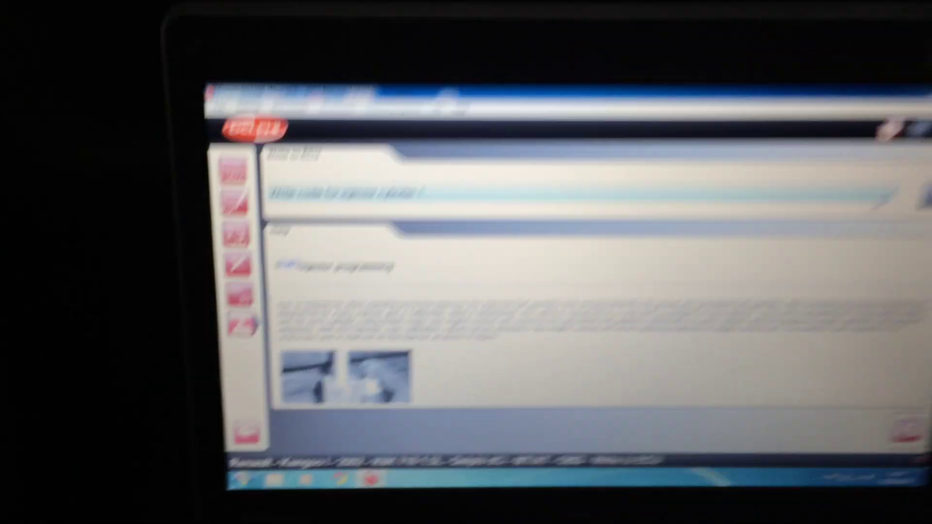
Select the cylinder 2 injector test and send code d02d241239696d26 to the ECU
{"action": "left_click", "coordinate": [693, 212]}
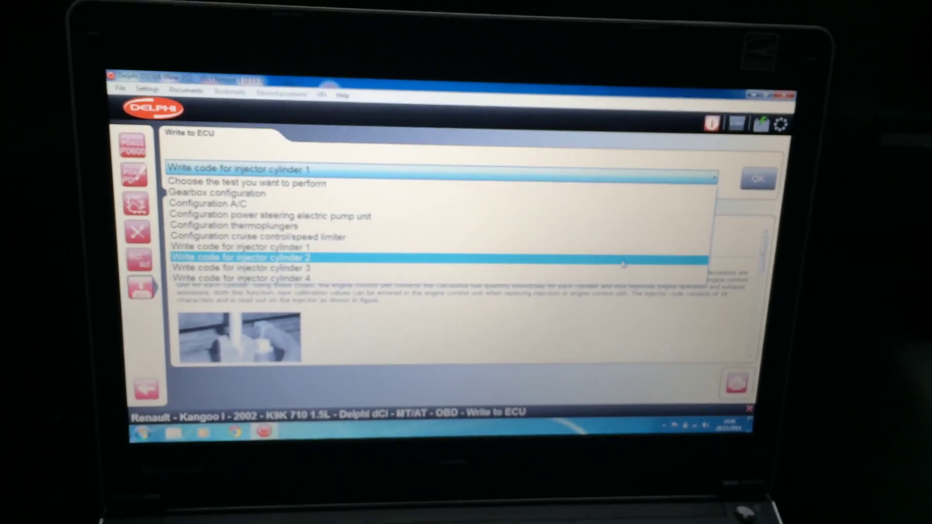
{"action": "left_click", "coordinate": [623, 258]}
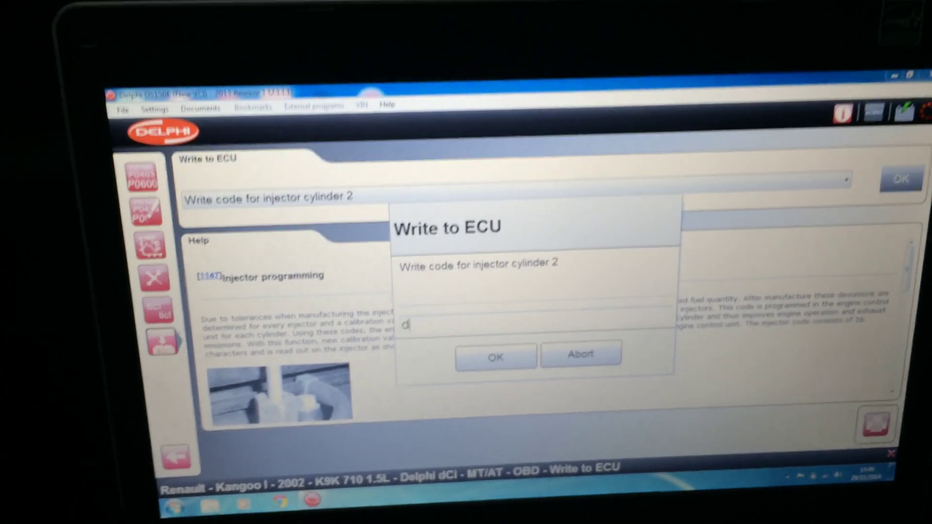
{"action": "type", "text": "02d2"}
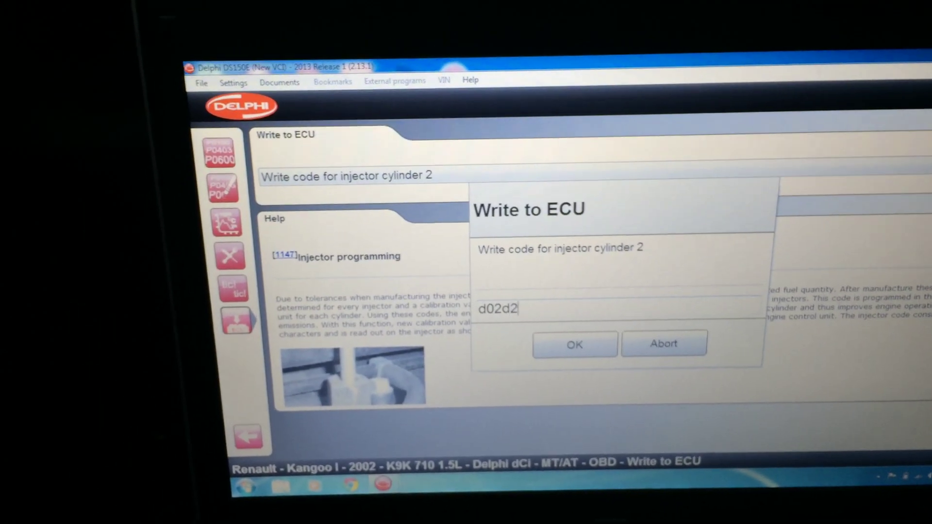
{"action": "type", "text": "4"}
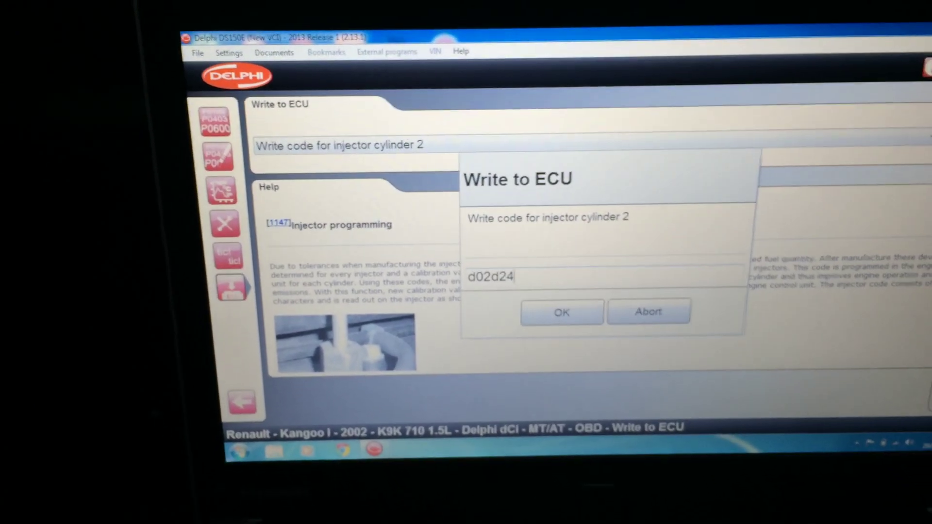
{"action": "type", "text": "1"}
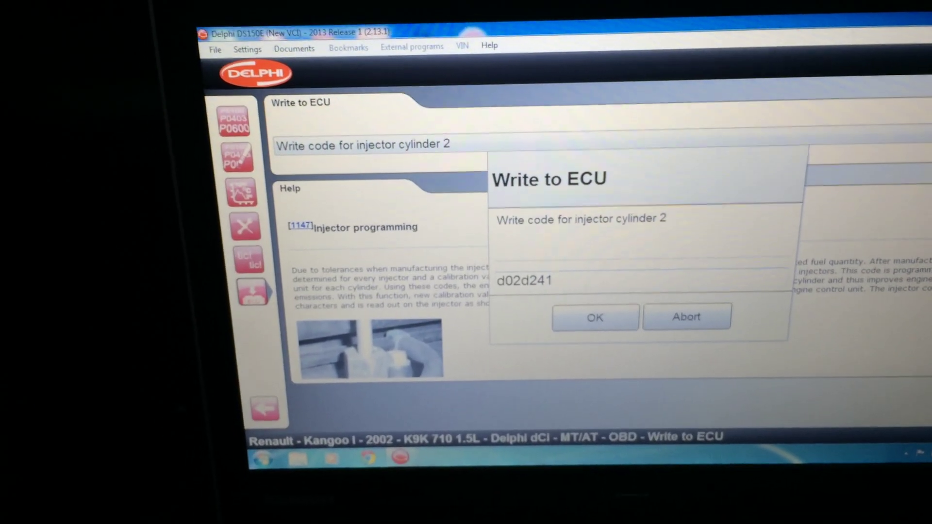
{"action": "type", "text": "239696d26"}
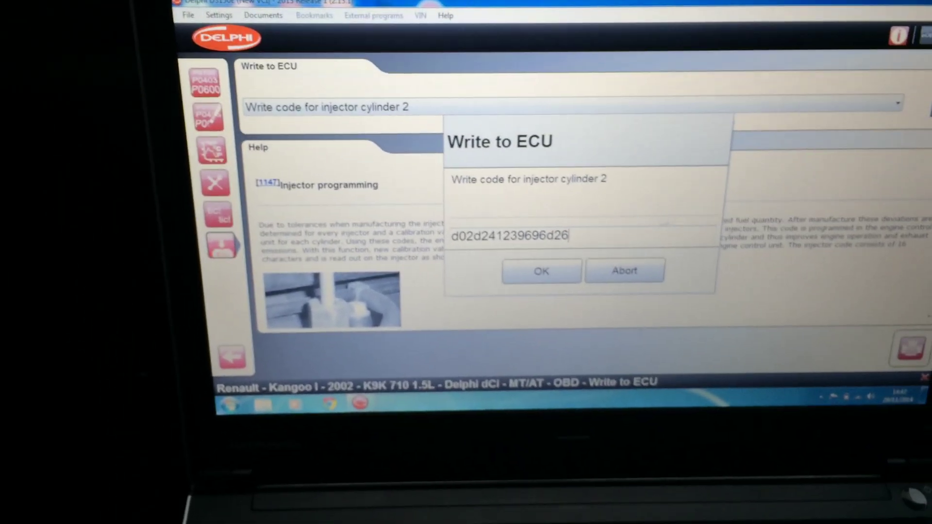
{"action": "left_click", "coordinate": [591, 277]}
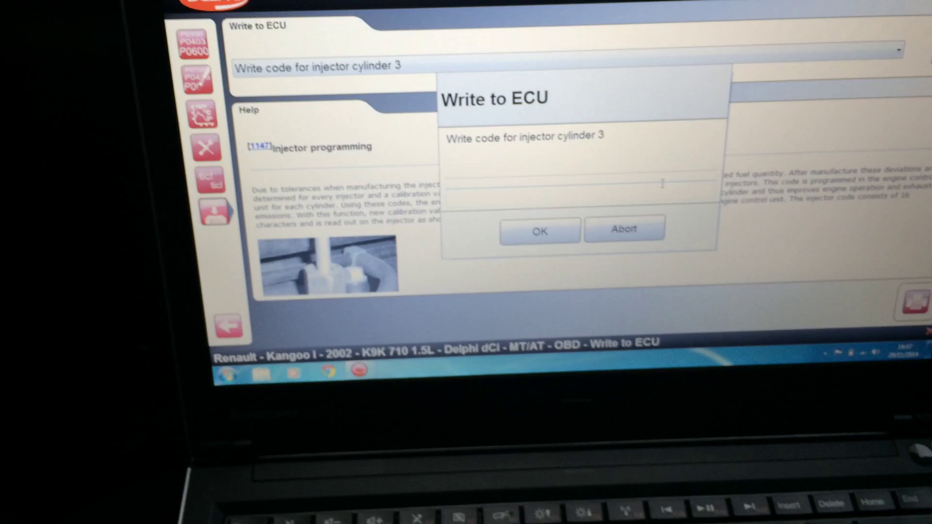
{"action": "type", "text": "3"}
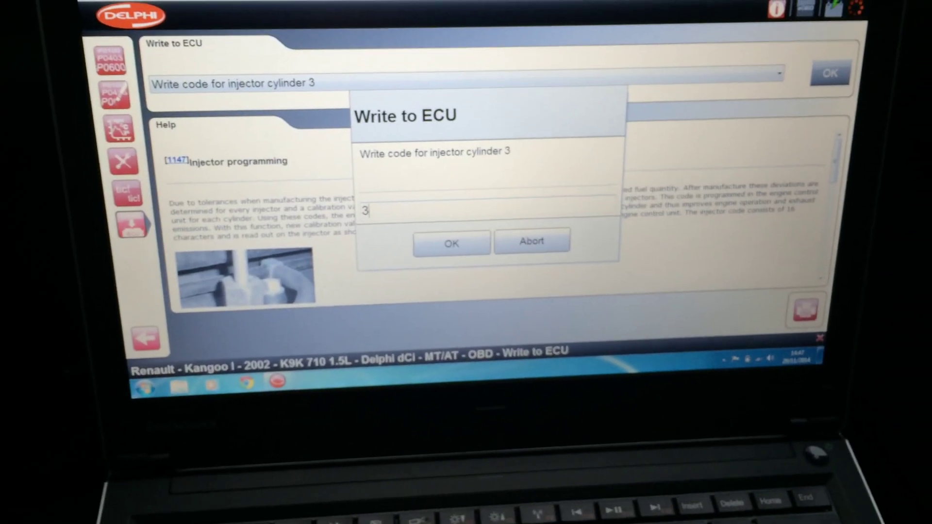
{"action": "type", "text": "83"}
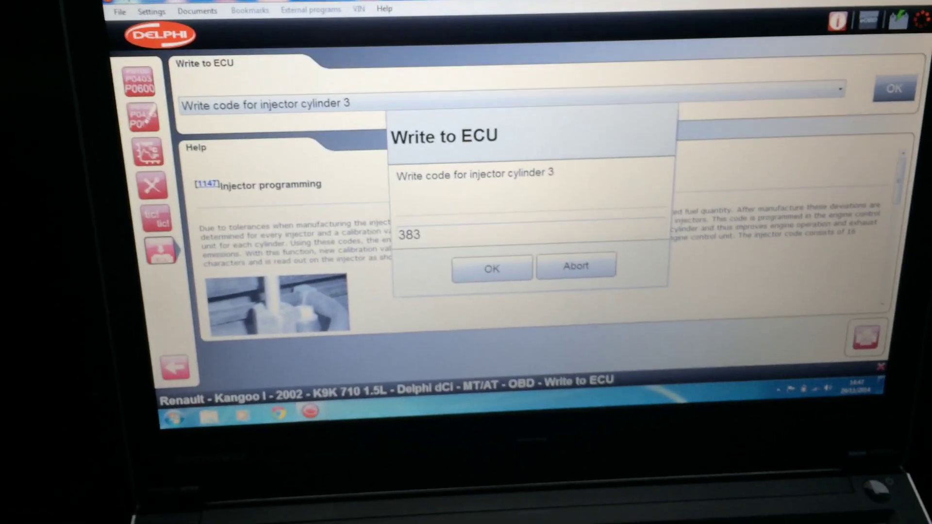
{"action": "type", "text": "9"}
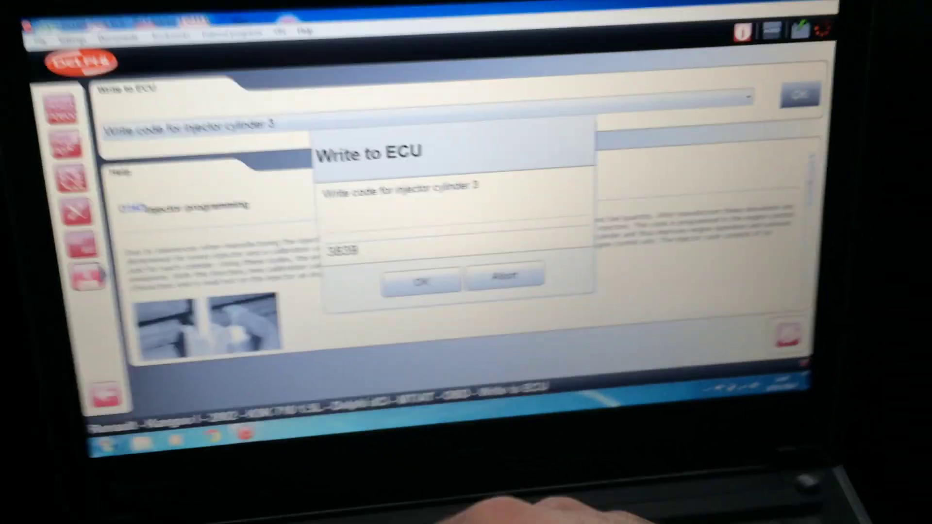
{"action": "type", "text": "a"}
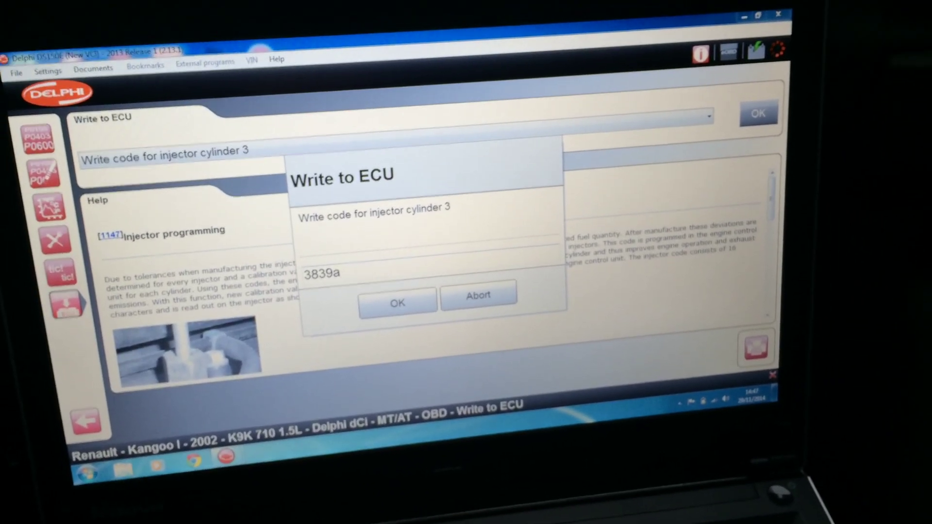
{"action": "type", "text": "4"}
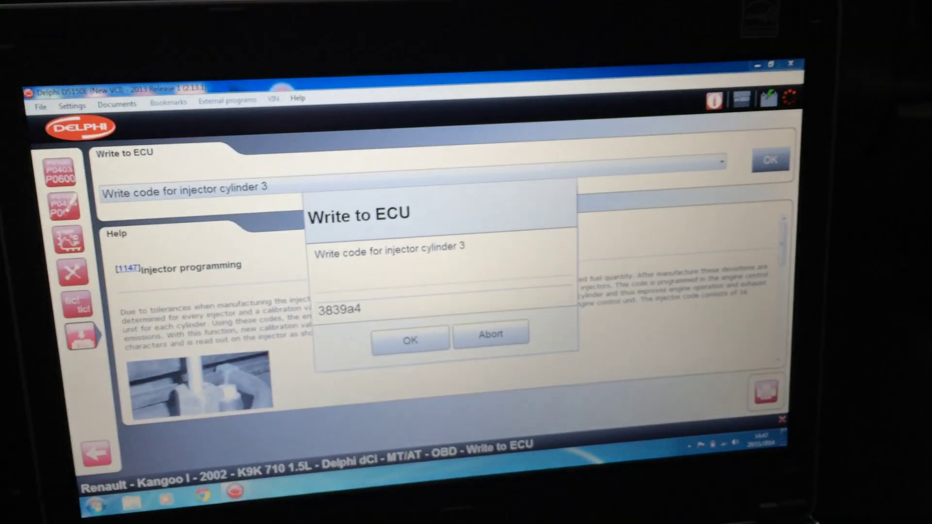
{"action": "type", "text": "1"}
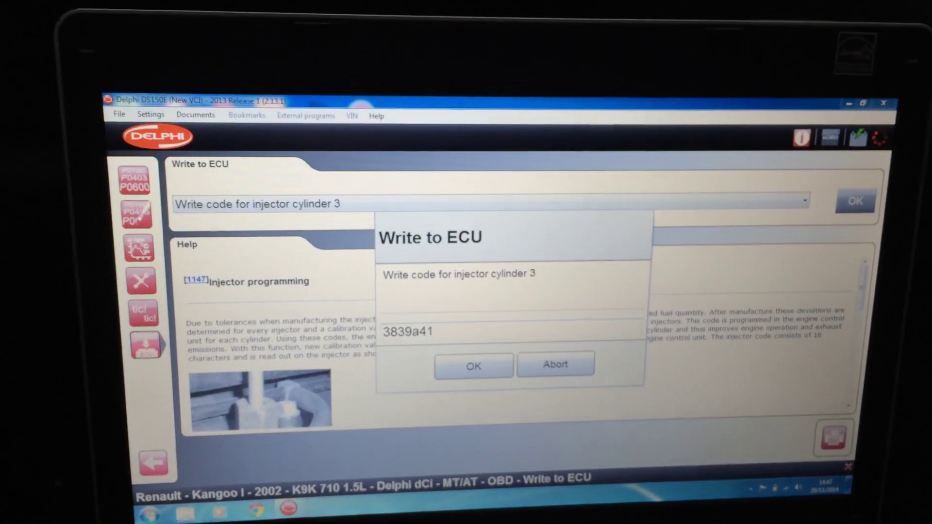
{"action": "type", "text": "bb9"}
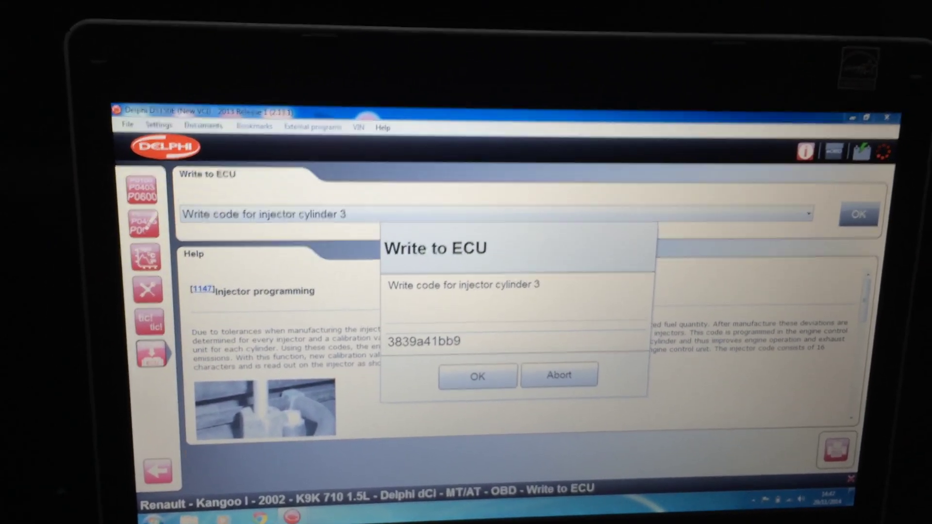
{"action": "type", "text": "d5"}
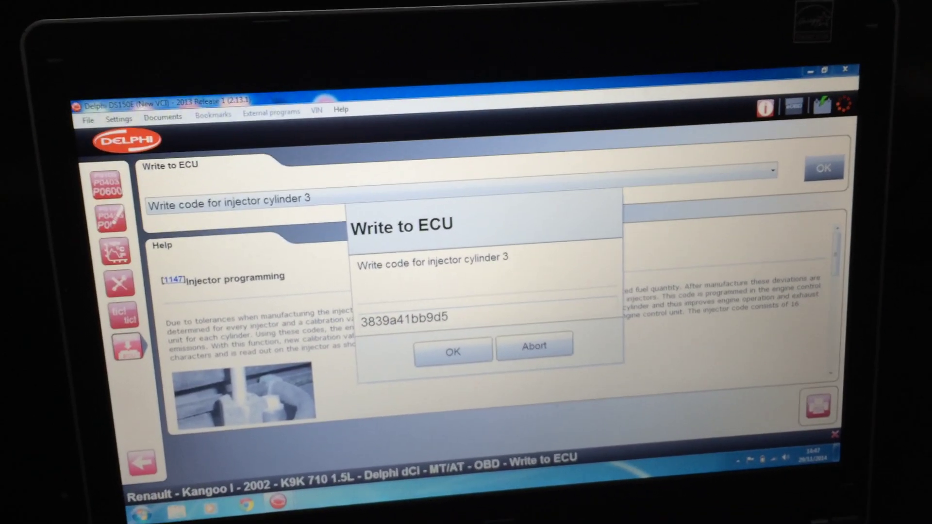
{"action": "type", "text": "ae"}
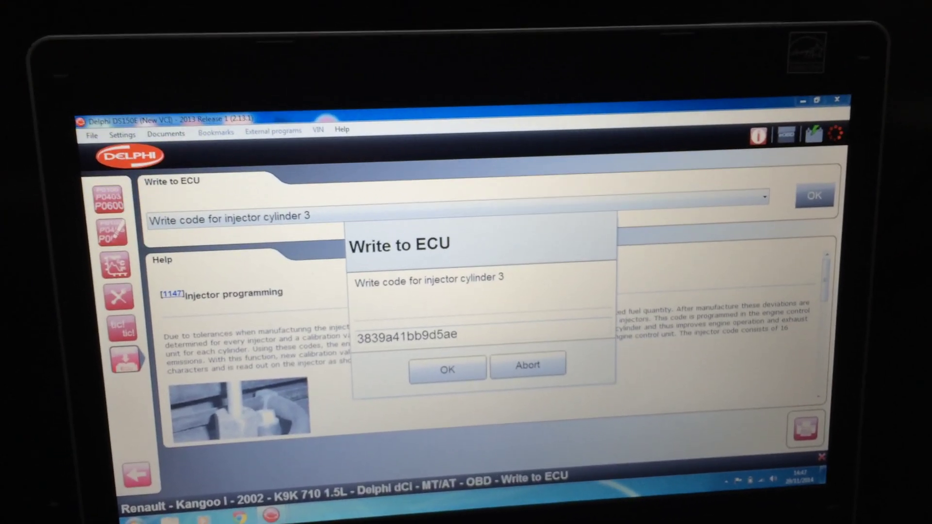
{"action": "type", "text": "4d"}
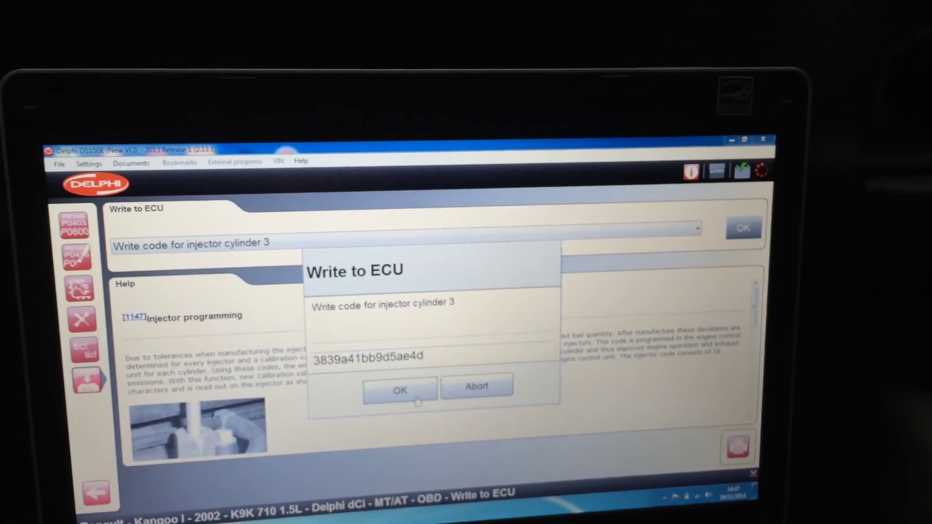
Write code 3839a41bb9d5ae4d to injector cylinder 3 and acknowledge the success message
{"action": "left_click", "coordinate": [408, 392]}
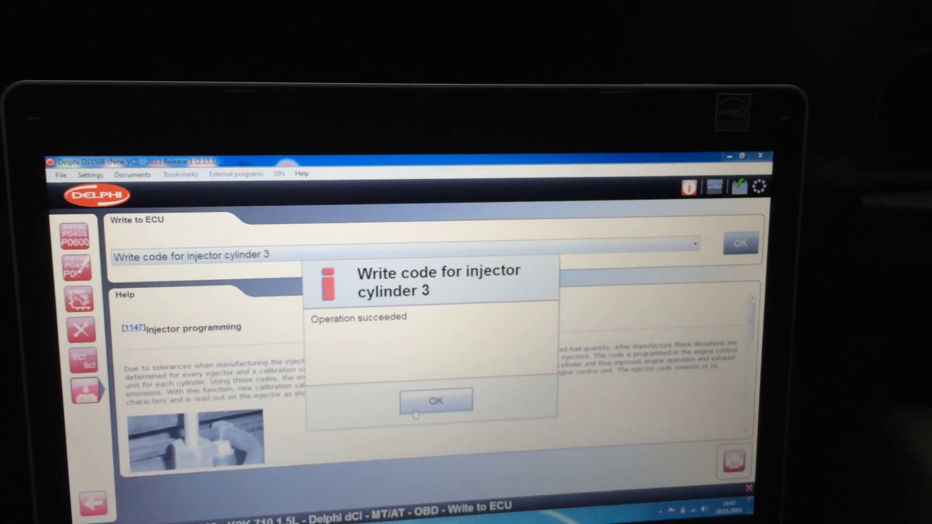
{"action": "left_click", "coordinate": [430, 403]}
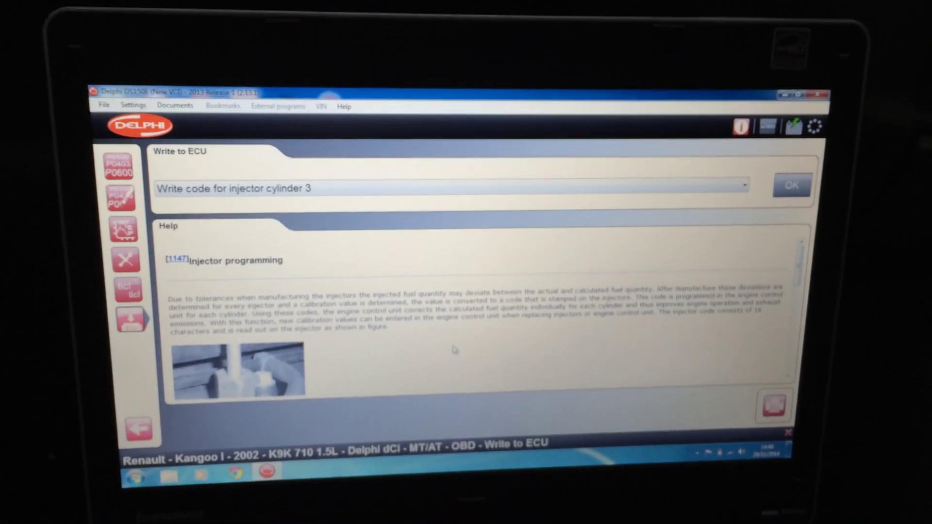
{"action": "left_click", "coordinate": [628, 176]}
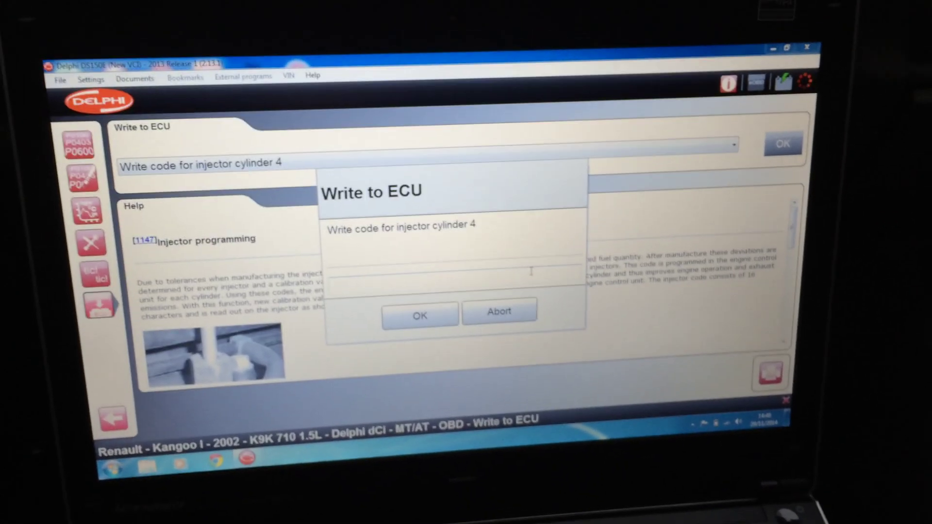
{"action": "type", "text": "3035"}
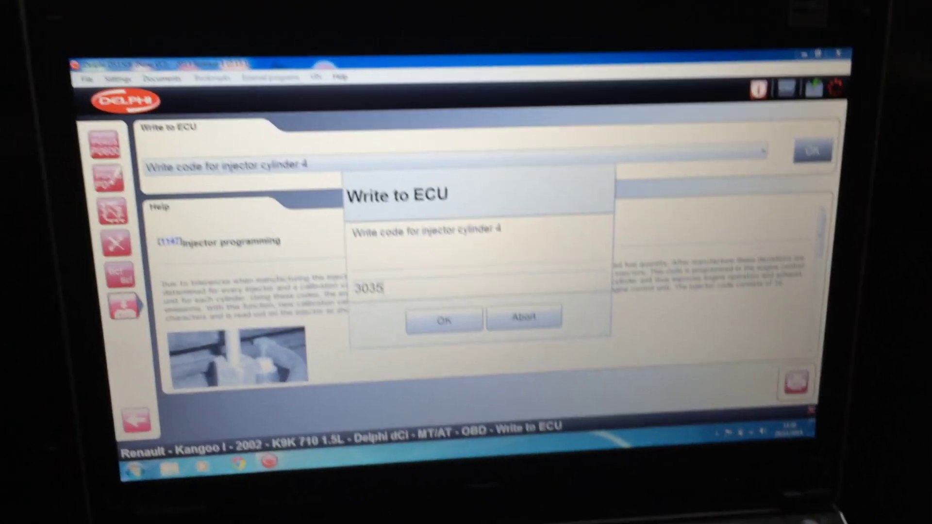
{"action": "type", "text": "7"}
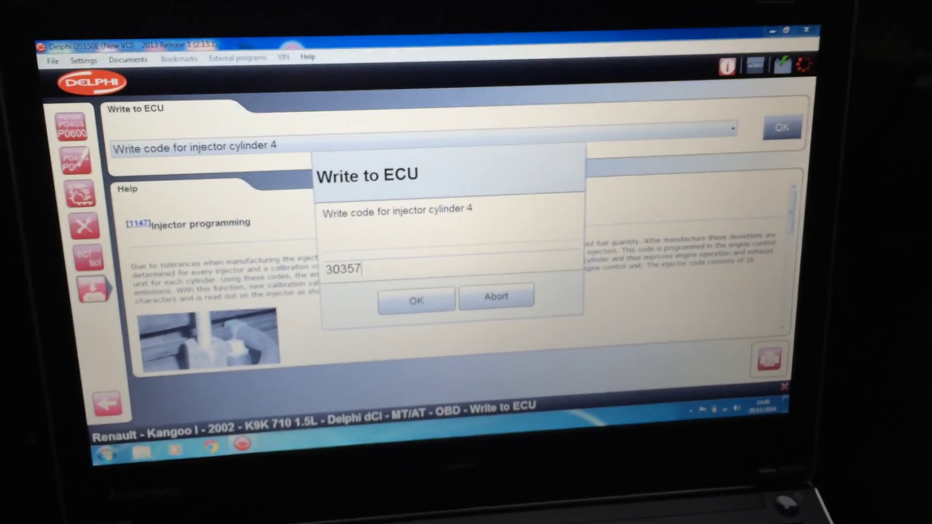
{"action": "type", "text": "41"}
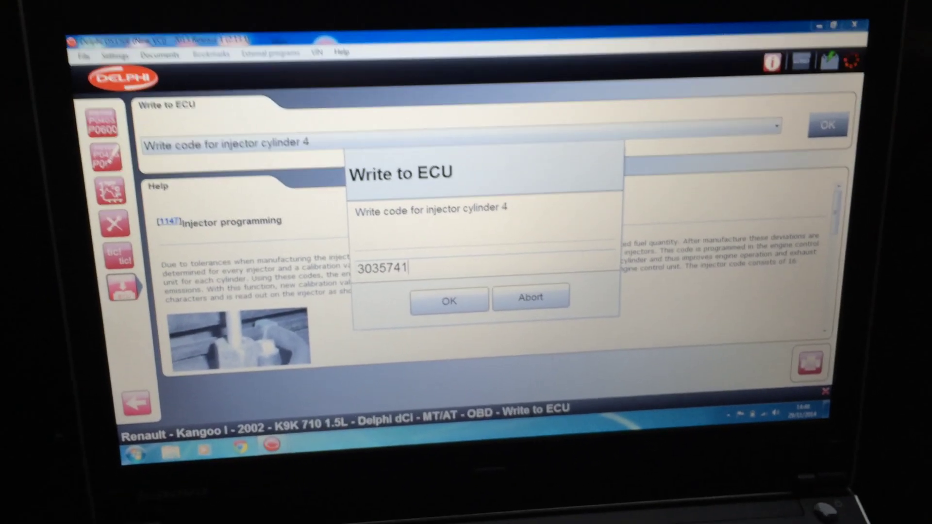
{"action": "type", "text": "839"}
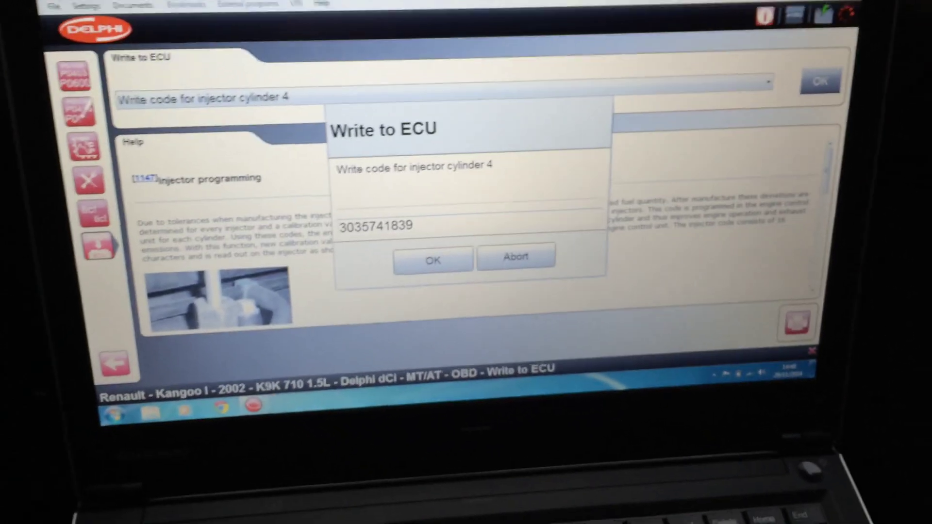
{"action": "type", "text": "d"}
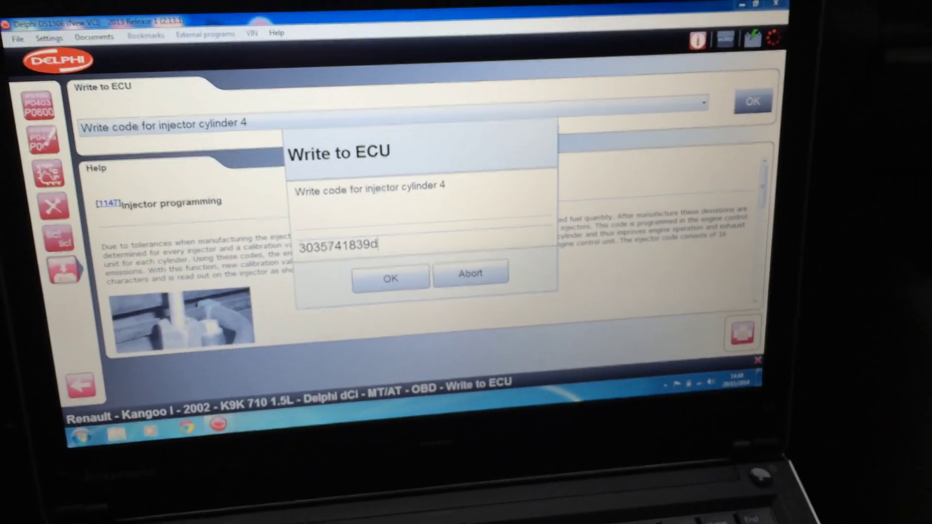
{"action": "type", "text": "46"}
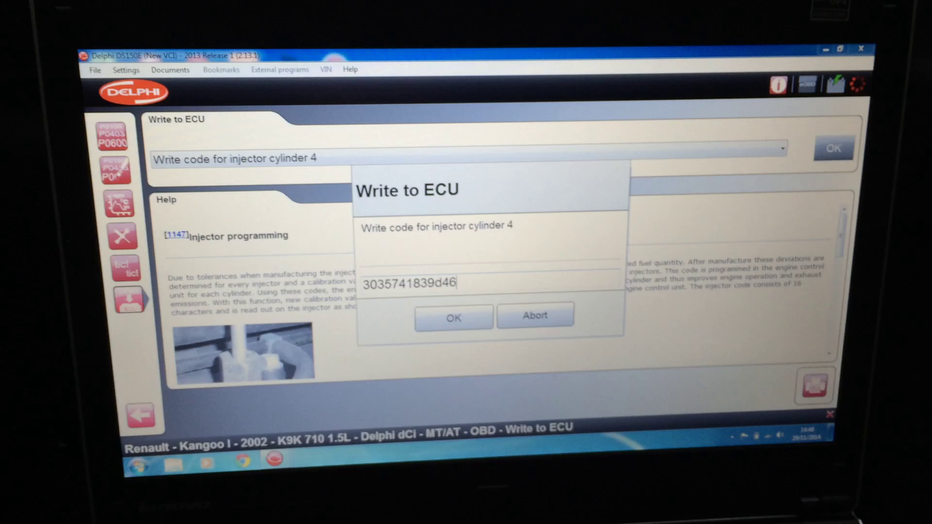
{"action": "type", "text": "da7"}
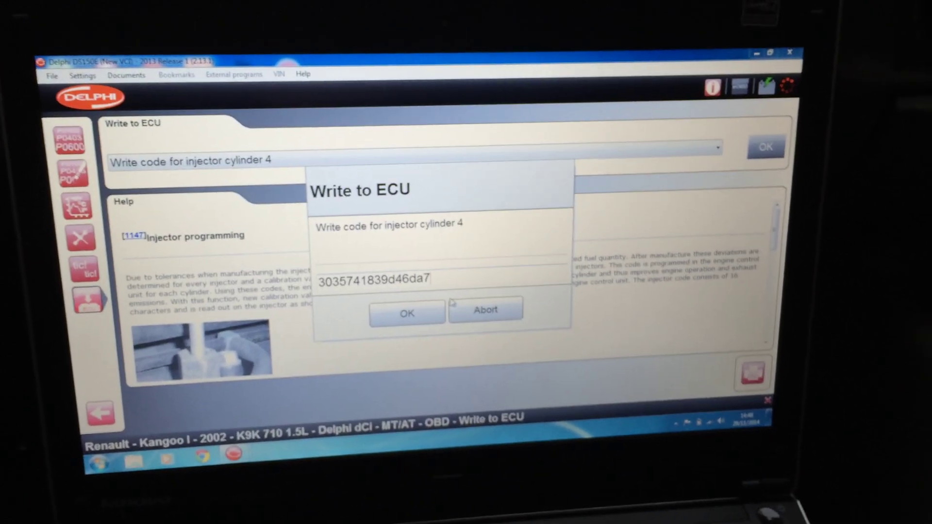
{"action": "left_click", "coordinate": [419, 318]}
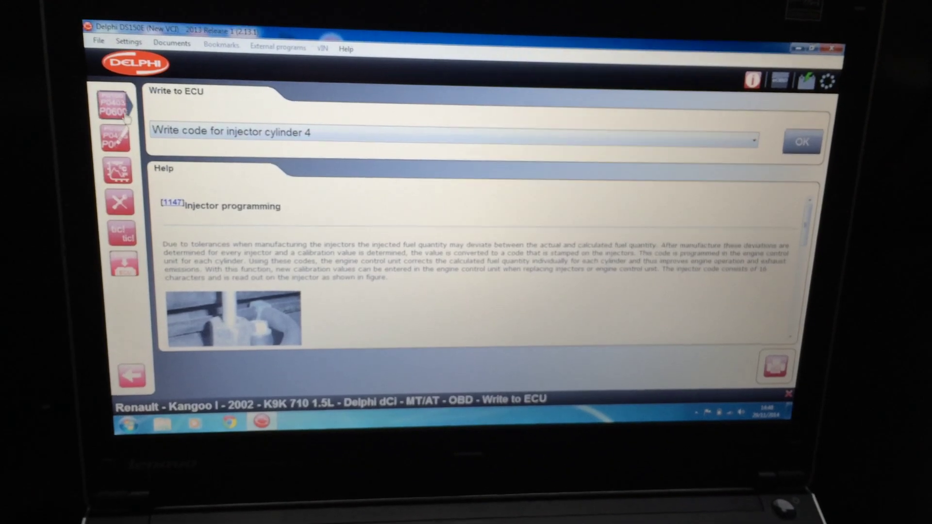
Re-read DF125, DF130 and DF061, then erase them, confirming the caution prompt
{"action": "left_click", "coordinate": [130, 117]}
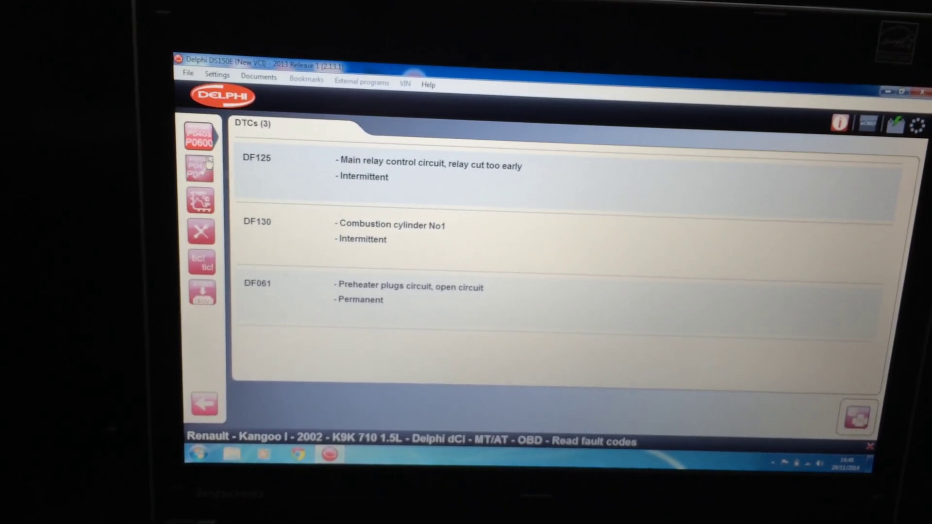
{"action": "left_click", "coordinate": [208, 165]}
{"action": "left_click", "coordinate": [505, 332]}
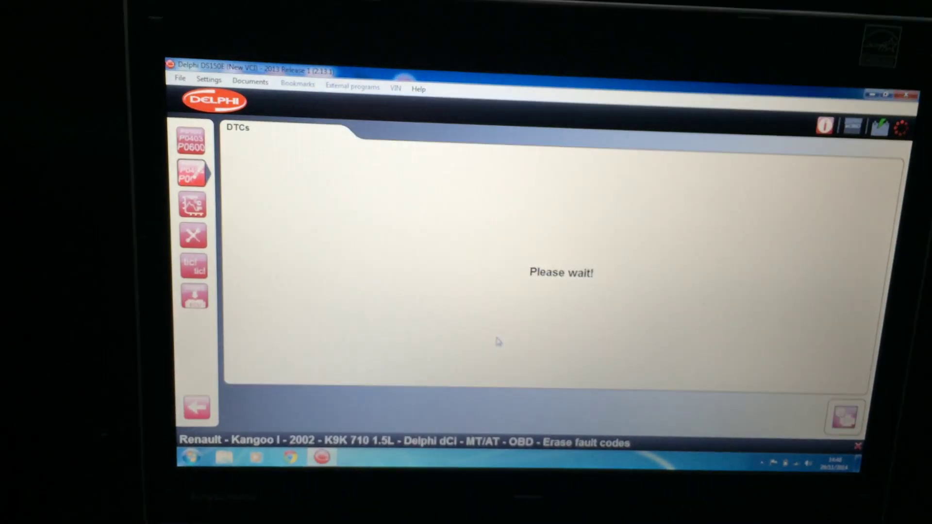